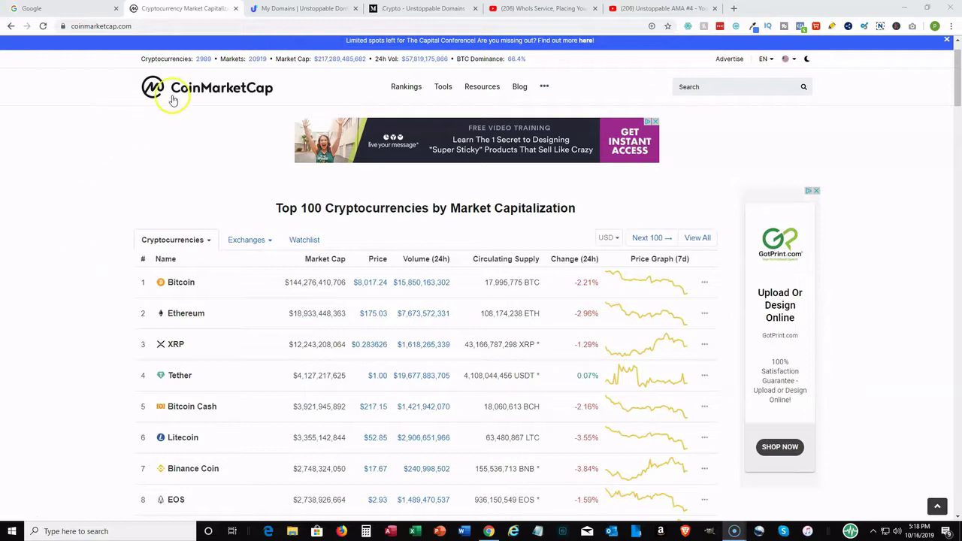
Sort CoinMarketCap's Top 100 by 24-hour change, lowest first, putting Ren on top
scroll(113, 214, down, 1)
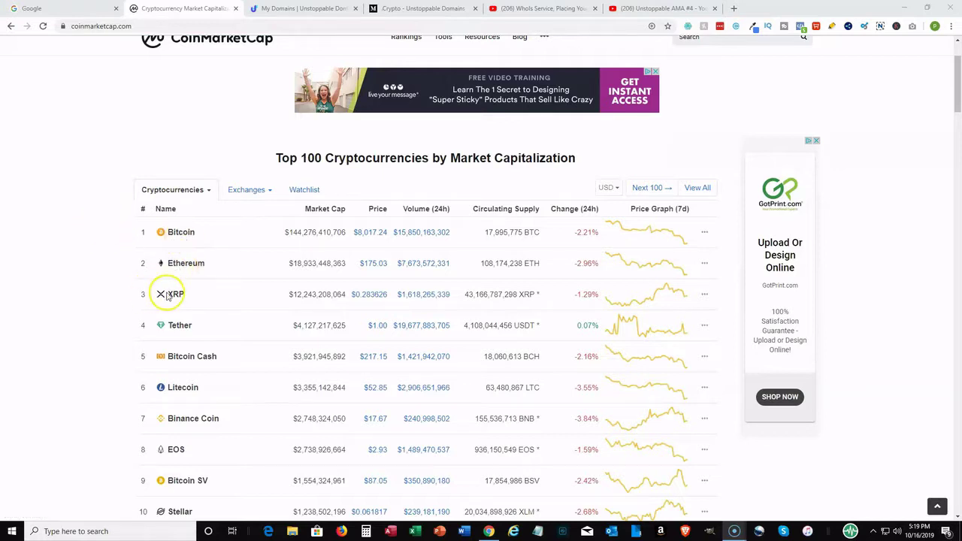
scroll(103, 411, down, 1)
scroll(93, 433, up, 1)
scroll(93, 433, up, 1)
scroll(116, 383, down, 1)
click(575, 211)
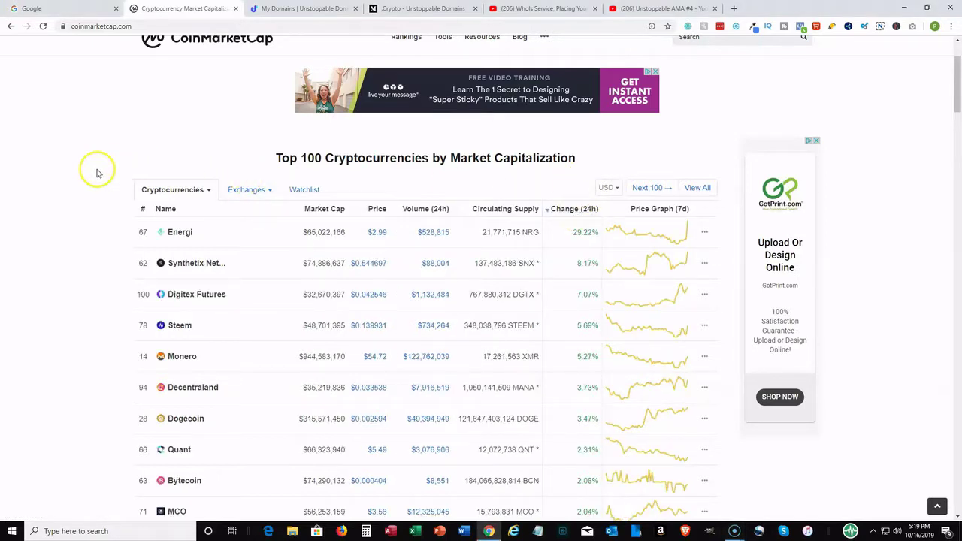
scroll(86, 173, down, 1)
click(577, 161)
Go from the My Domains tab through the site menu to the domain search page
click(297, 9)
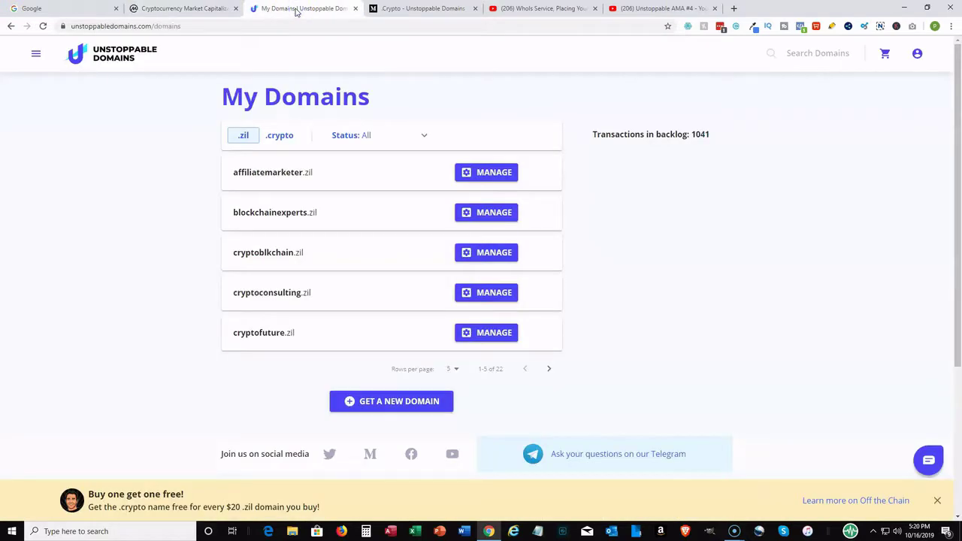
click(35, 55)
click(56, 90)
Search for the domain whatsmyname.zil
click(475, 118)
text(whatsmyname.zil)
click(707, 124)
Return to My Domains, view the empty .crypto list, then the 22 owned .zil domains
click(36, 54)
click(59, 167)
click(273, 139)
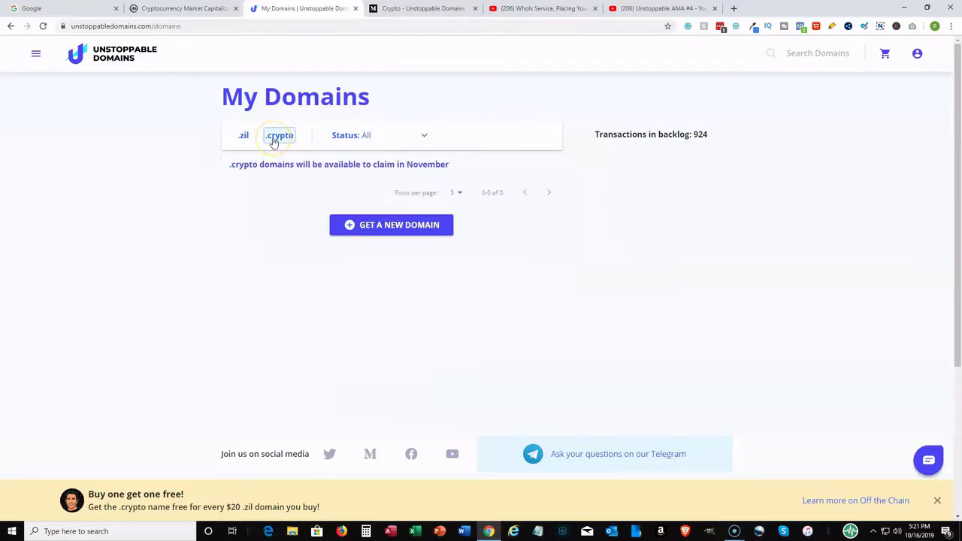
click(243, 138)
click(665, 232)
click(665, 8)
click(662, 158)
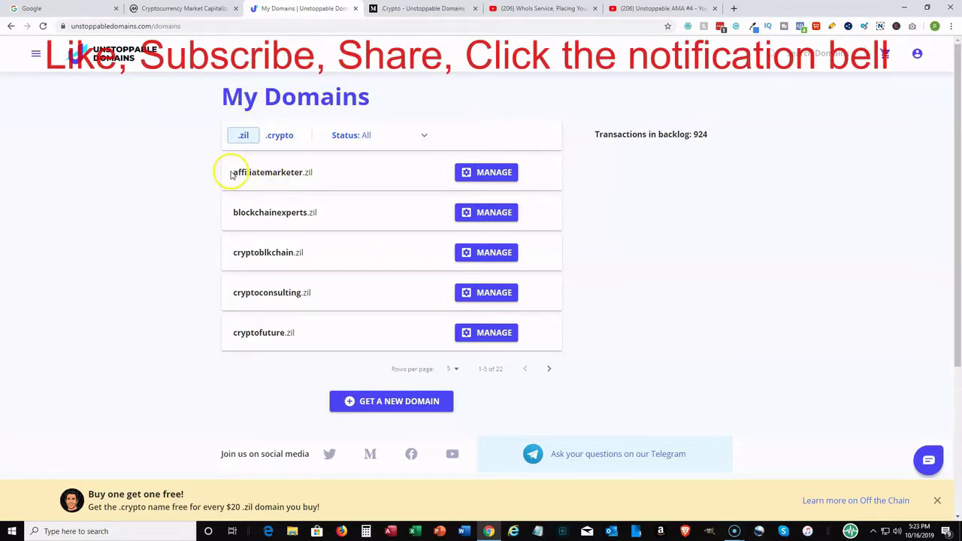
click(233, 171)
drag(233, 171, 313, 176)
click(186, 189)
Pause the WhoIs smart escrow video and return to the My Domains tab
click(544, 9)
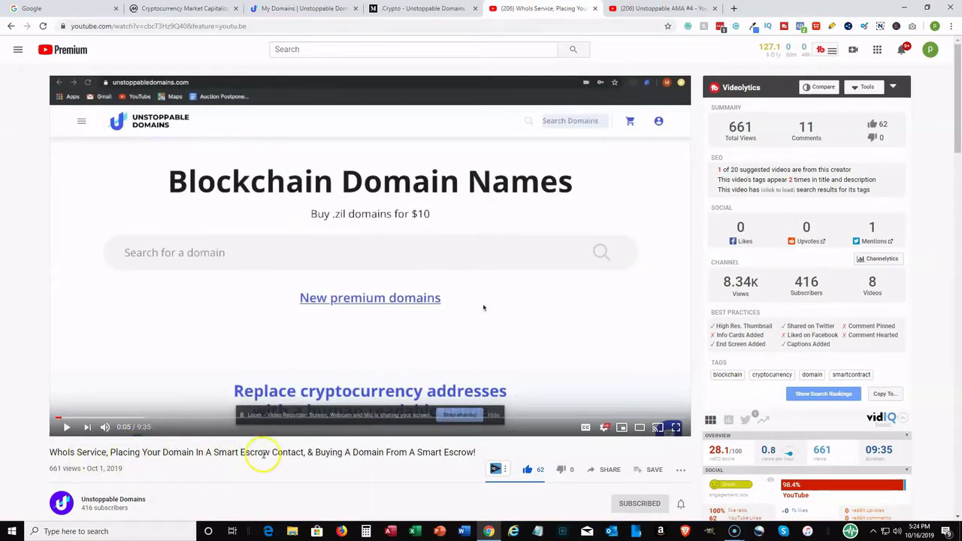
click(284, 11)
Show the Medium .Crypto article's Key Dates section with the October and November promotions
click(416, 8)
click(490, 58)
scroll(697, 257, up, 3)
scroll(697, 258, up, 5)
scroll(698, 259, up, 2)
scroll(697, 259, down, 2)
scroll(697, 259, down, 2)
scroll(697, 260, down, 1)
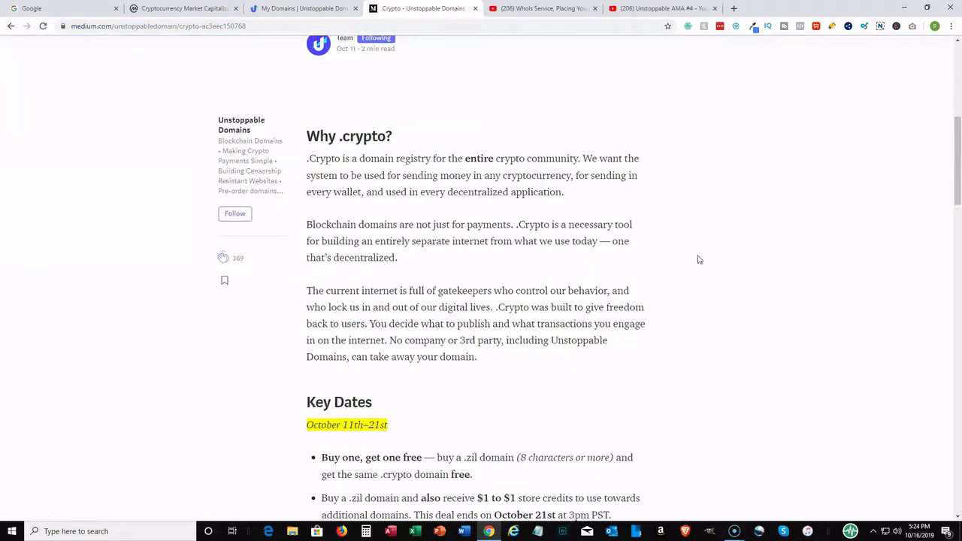
scroll(697, 259, down, 1)
scroll(697, 259, down, 1)
scroll(697, 259, down, 1)
scroll(697, 259, down, 1)
scroll(697, 260, down, 1)
scroll(697, 259, down, 1)
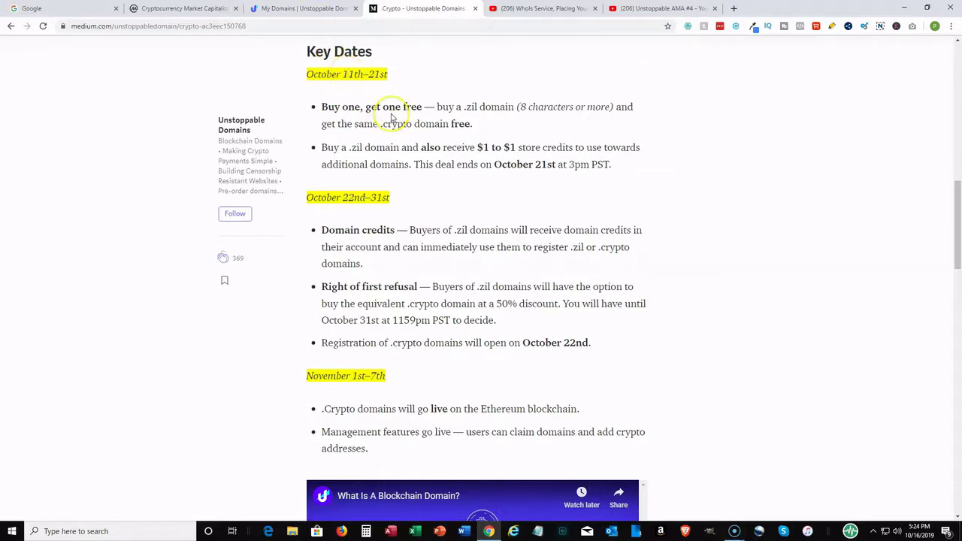
click(432, 115)
drag(413, 164, 660, 194)
click(661, 194)
scroll(661, 195, down, 2)
click(367, 136)
scroll(404, 219, down, 1)
scroll(404, 221, down, 1)
drag(481, 209, 586, 212)
click(587, 212)
scroll(699, 206, down, 2)
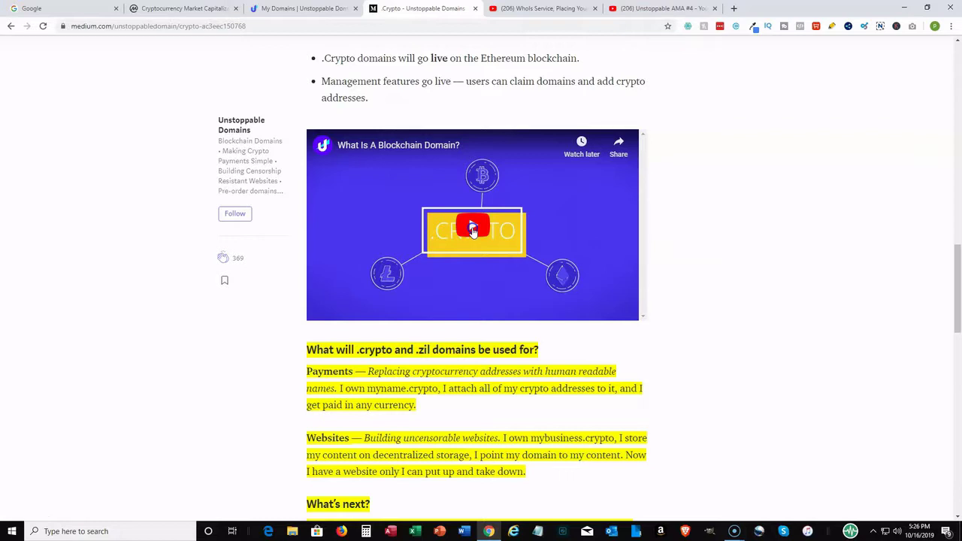
click(713, 215)
scroll(713, 216, down, 1)
scroll(713, 216, down, 1)
scroll(713, 216, down, 1)
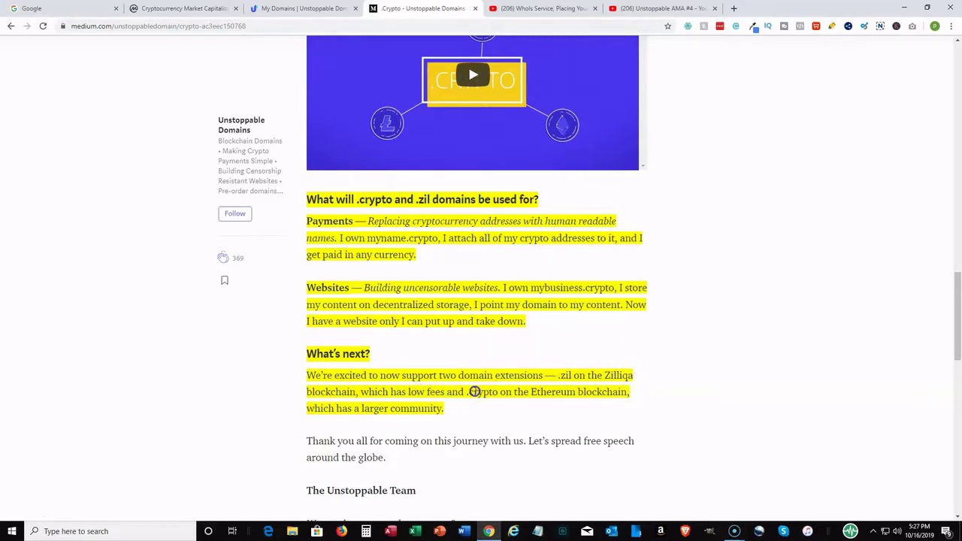
scroll(652, 412, up, 2)
scroll(654, 411, up, 2)
scroll(665, 407, up, 3)
scroll(666, 407, up, 4)
scroll(666, 407, up, 4)
scroll(666, 406, up, 1)
scroll(646, 365, up, 1)
scroll(750, 455, down, 1)
scroll(746, 443, up, 1)
scroll(735, 434, down, 2)
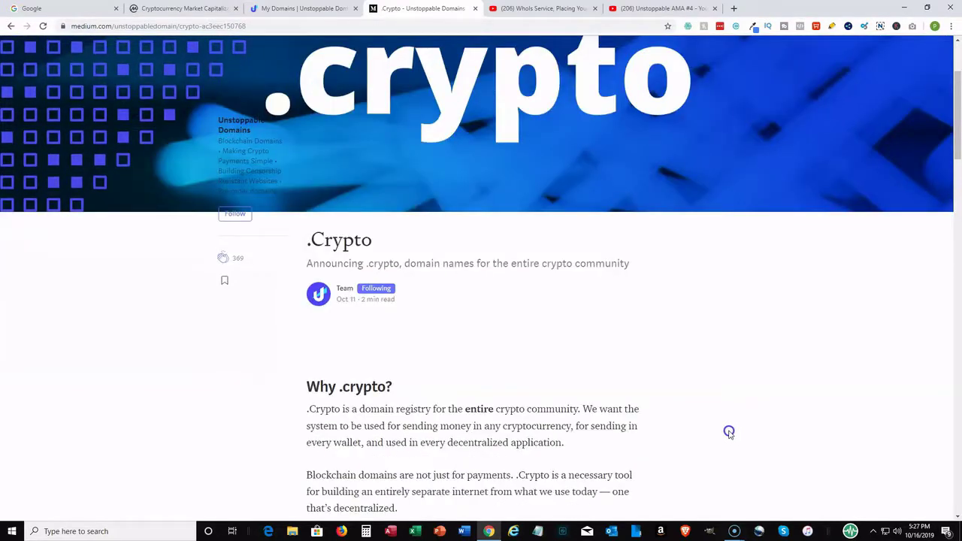